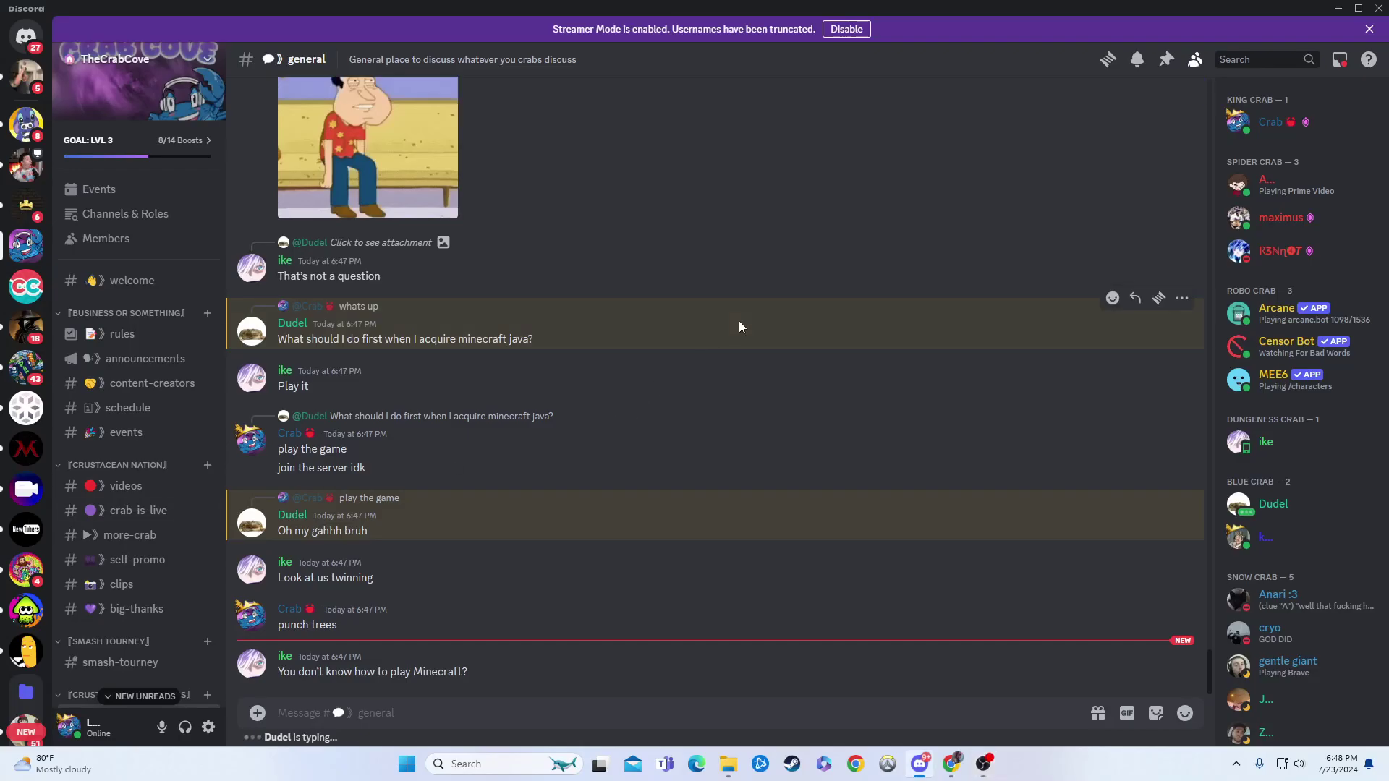
{"action": "scroll", "coordinate": [699, 259], "scroll_direction": "up", "scroll_amount": 1}
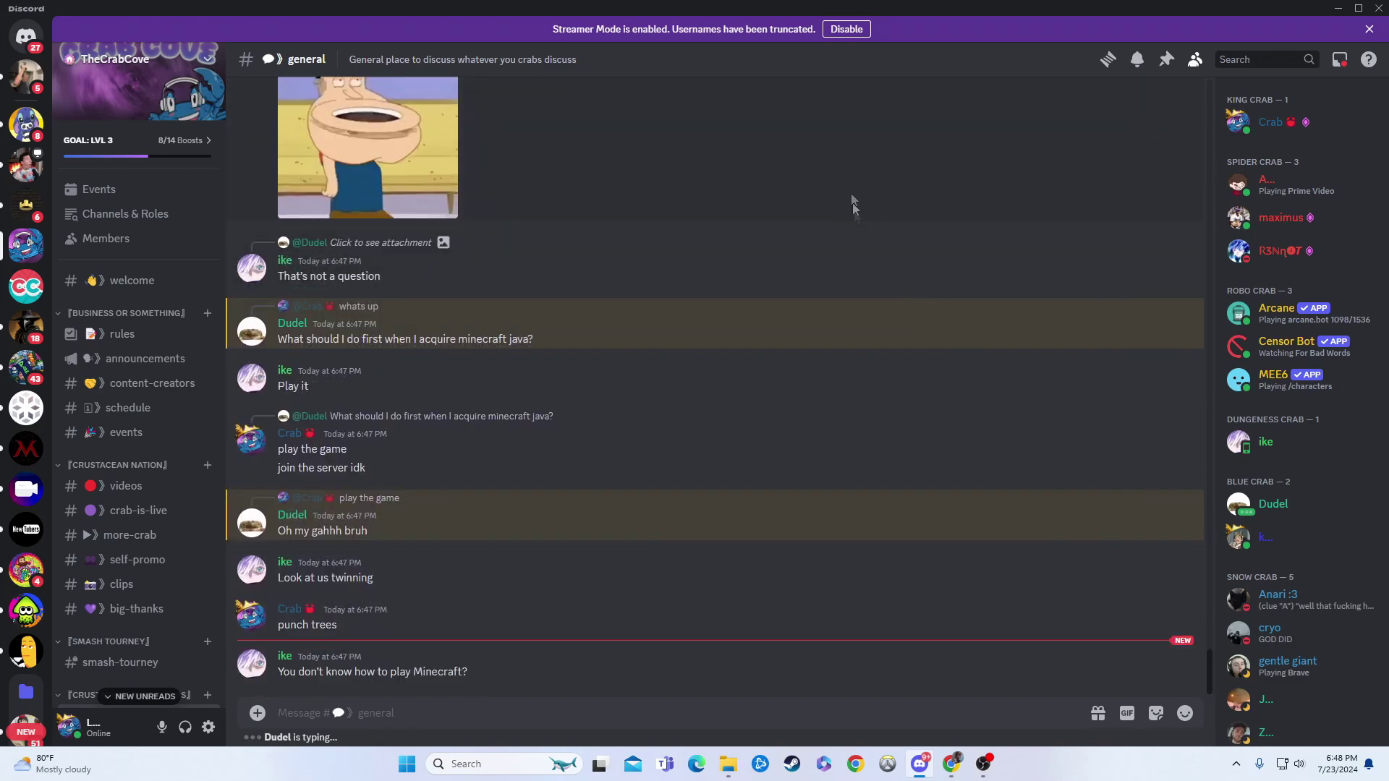
Open TheCrabCove's Server Settings to the Roles page listing its 32 roles.
{"action": "left_click", "coordinate": [148, 61]}
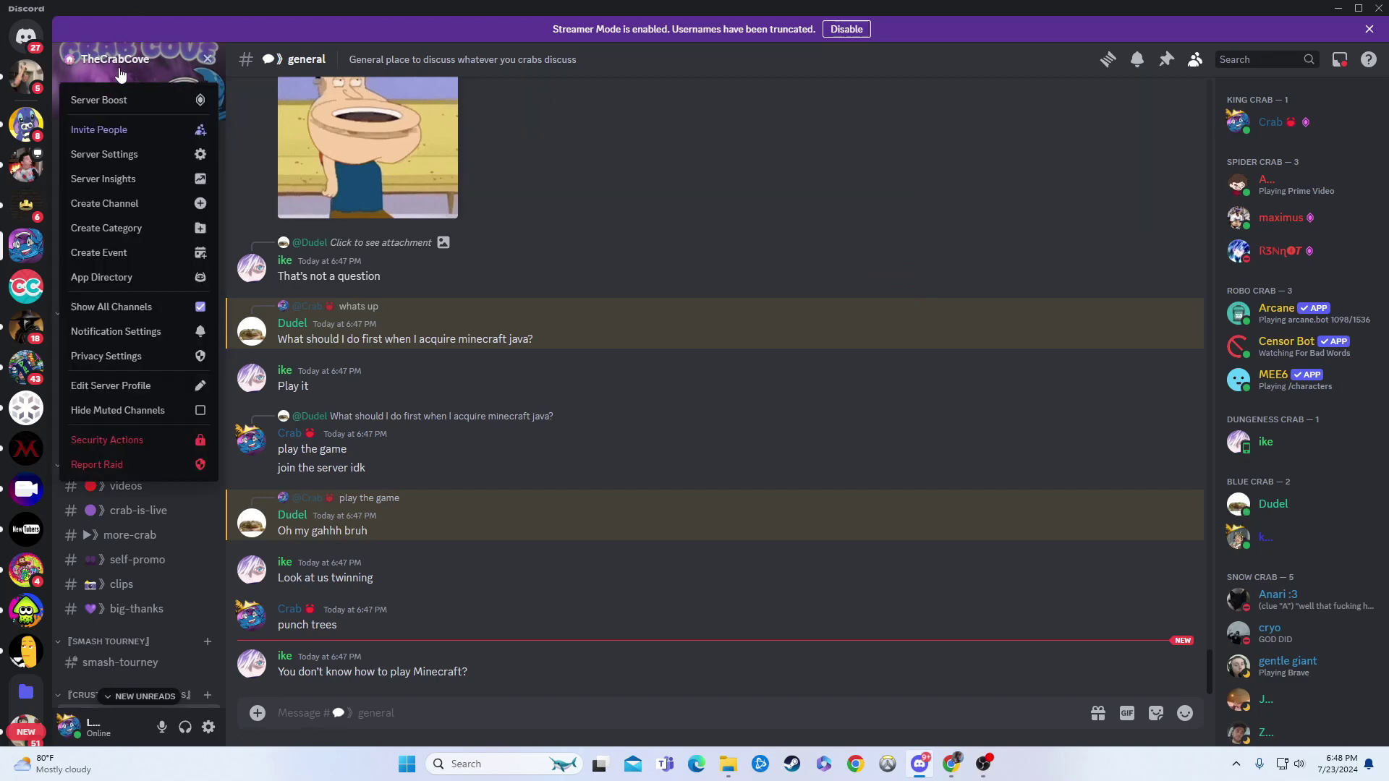
{"action": "left_click", "coordinate": [103, 155]}
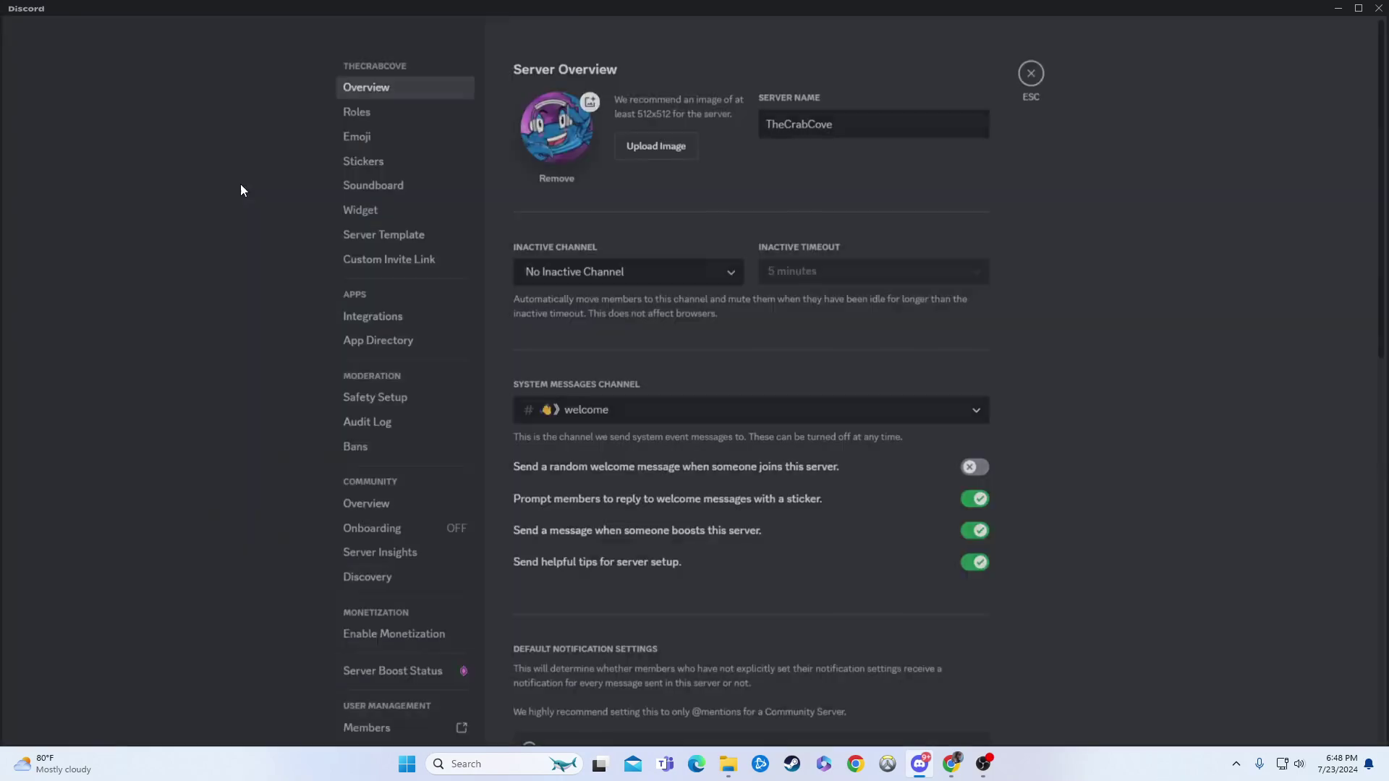
{"action": "left_click", "coordinate": [357, 111]}
{"action": "scroll", "coordinate": [792, 412], "scroll_direction": "down", "scroll_amount": 5}
{"action": "scroll", "coordinate": [675, 358], "scroll_direction": "down", "scroll_amount": 5}
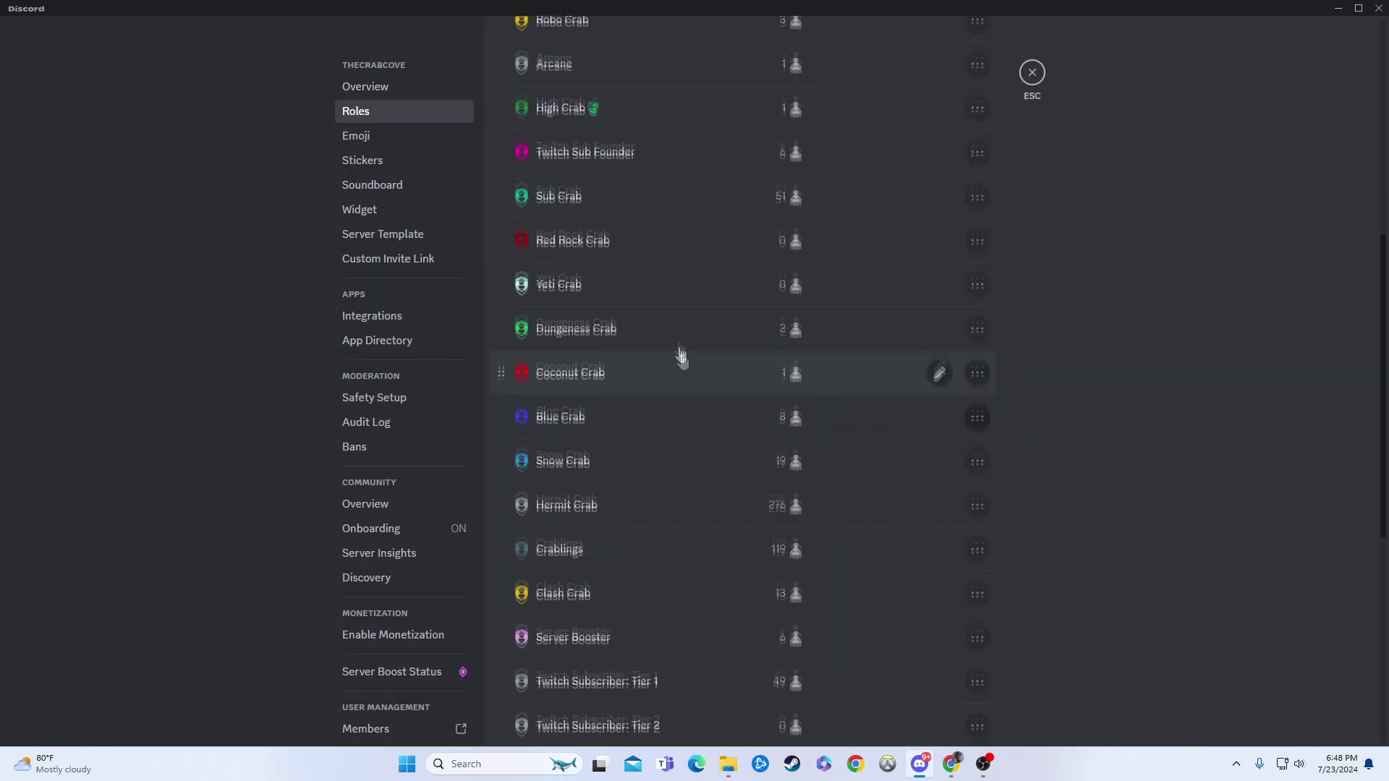
{"action": "scroll", "coordinate": [675, 320], "scroll_direction": "up", "scroll_amount": 10}
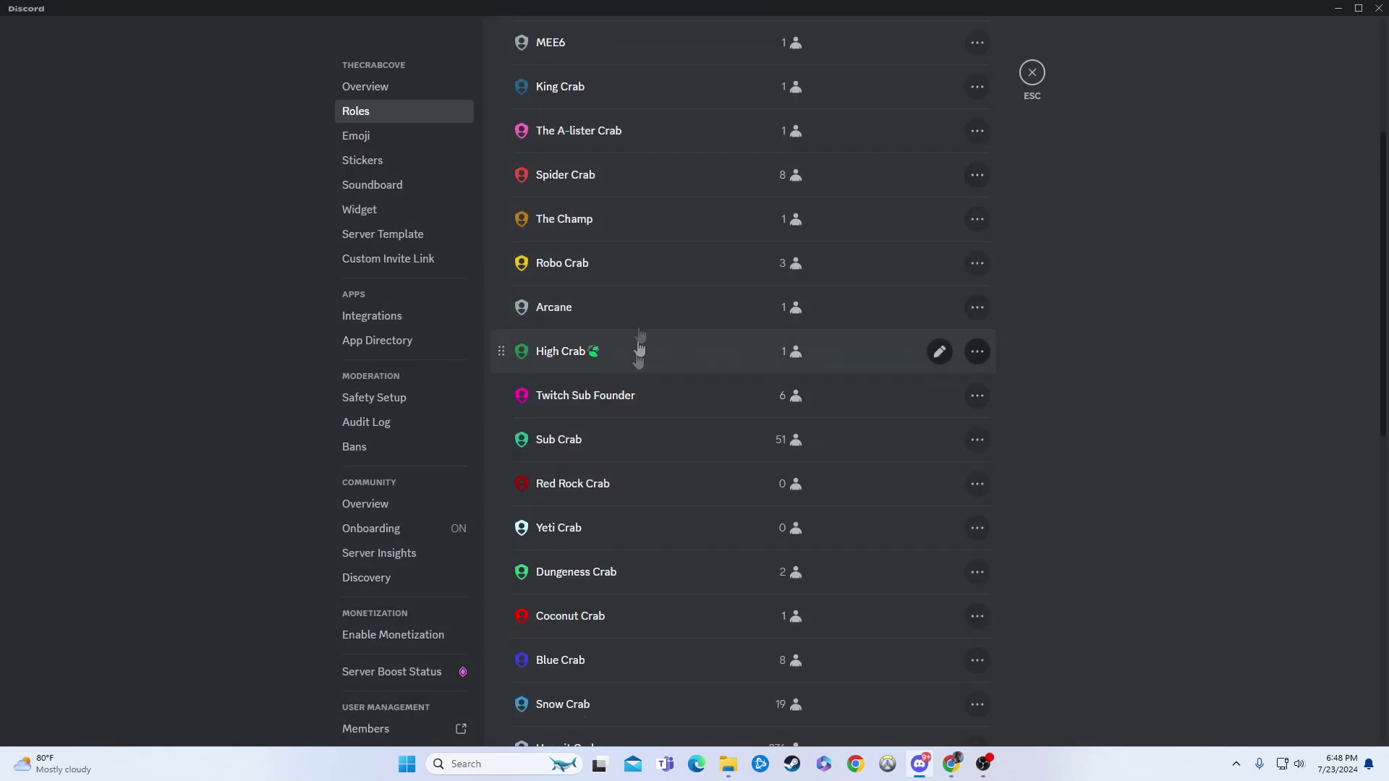
{"action": "scroll", "coordinate": [655, 264], "scroll_direction": "up", "scroll_amount": 3}
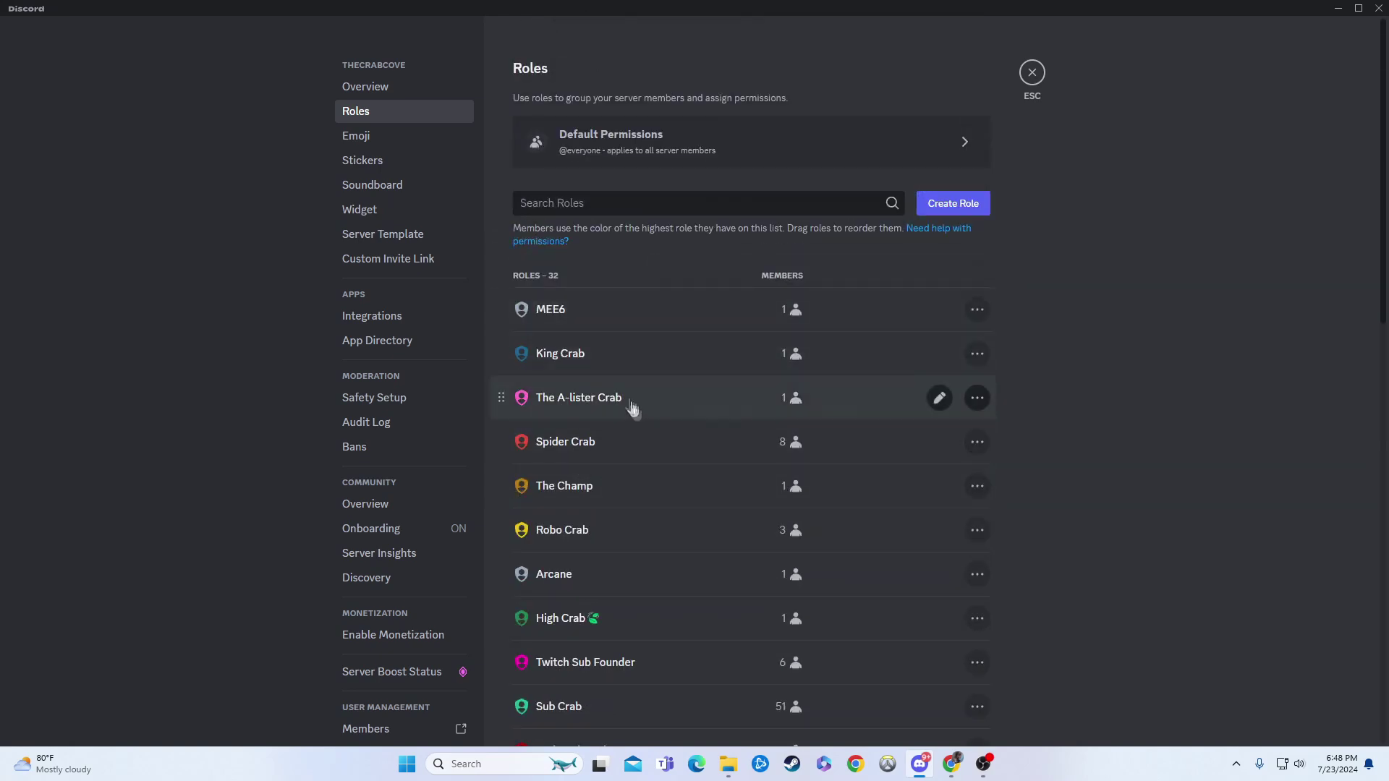
View the King Crab role's Edit Role page, then exit Server Settings.
{"action": "left_click", "coordinate": [607, 372]}
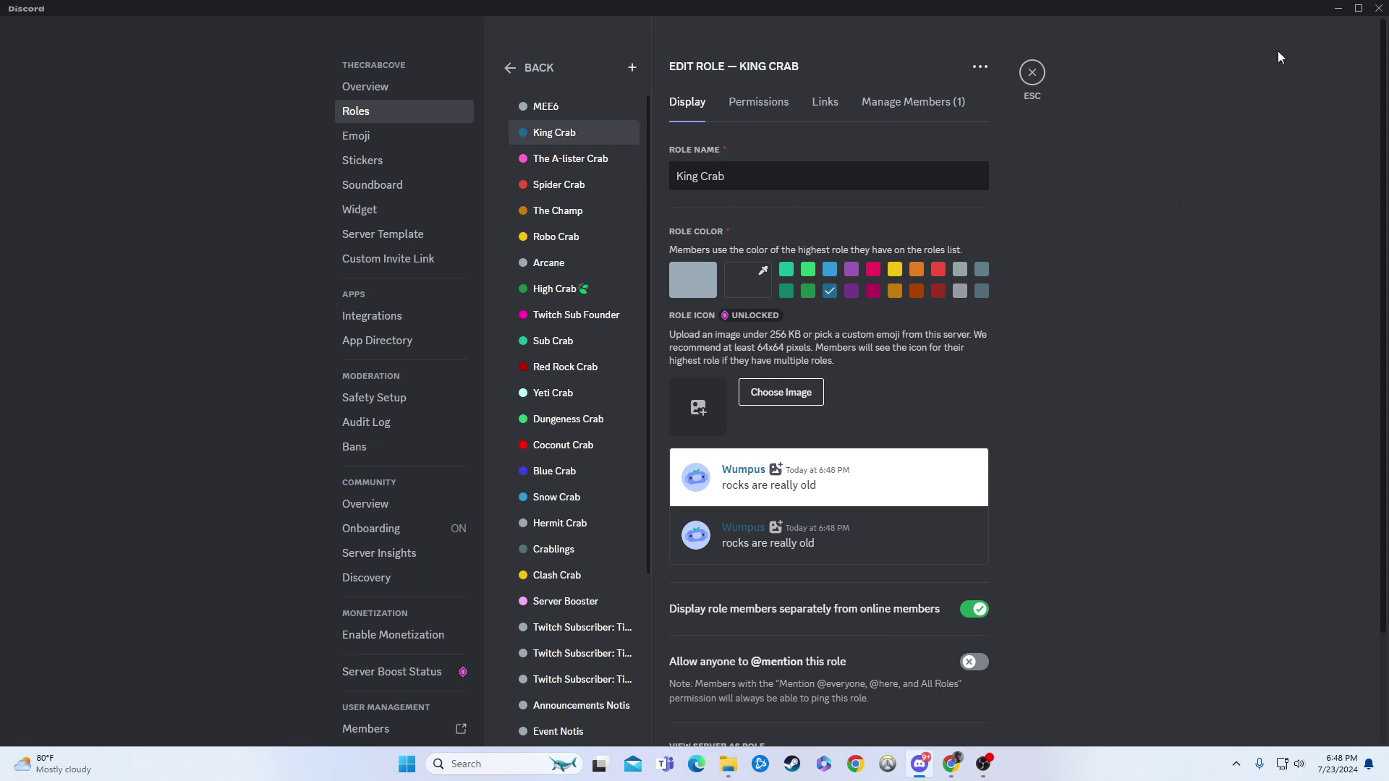
{"action": "left_click", "coordinate": [1032, 71]}
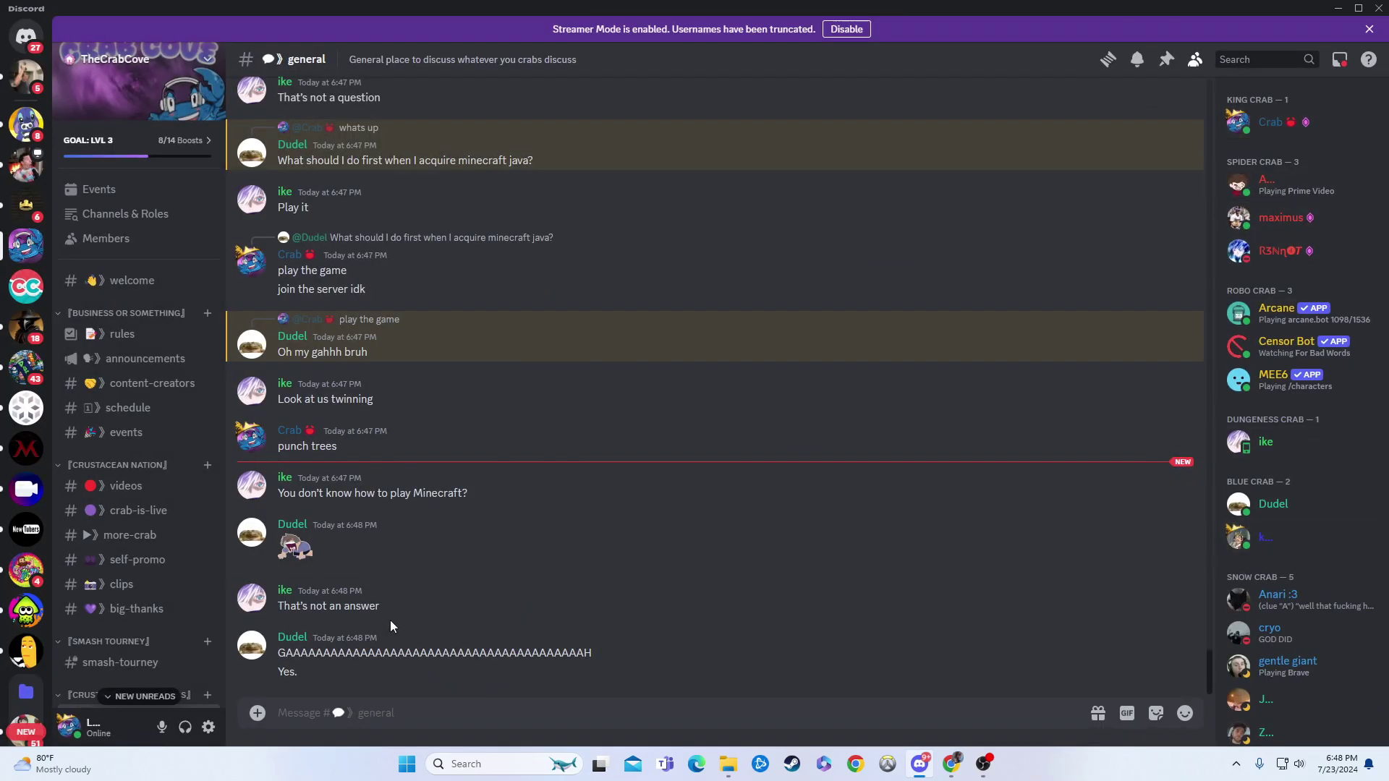
Briefly open and close User Settings, then reopen TheCrabCove's Server Settings on Roles.
{"action": "left_click", "coordinate": [209, 727]}
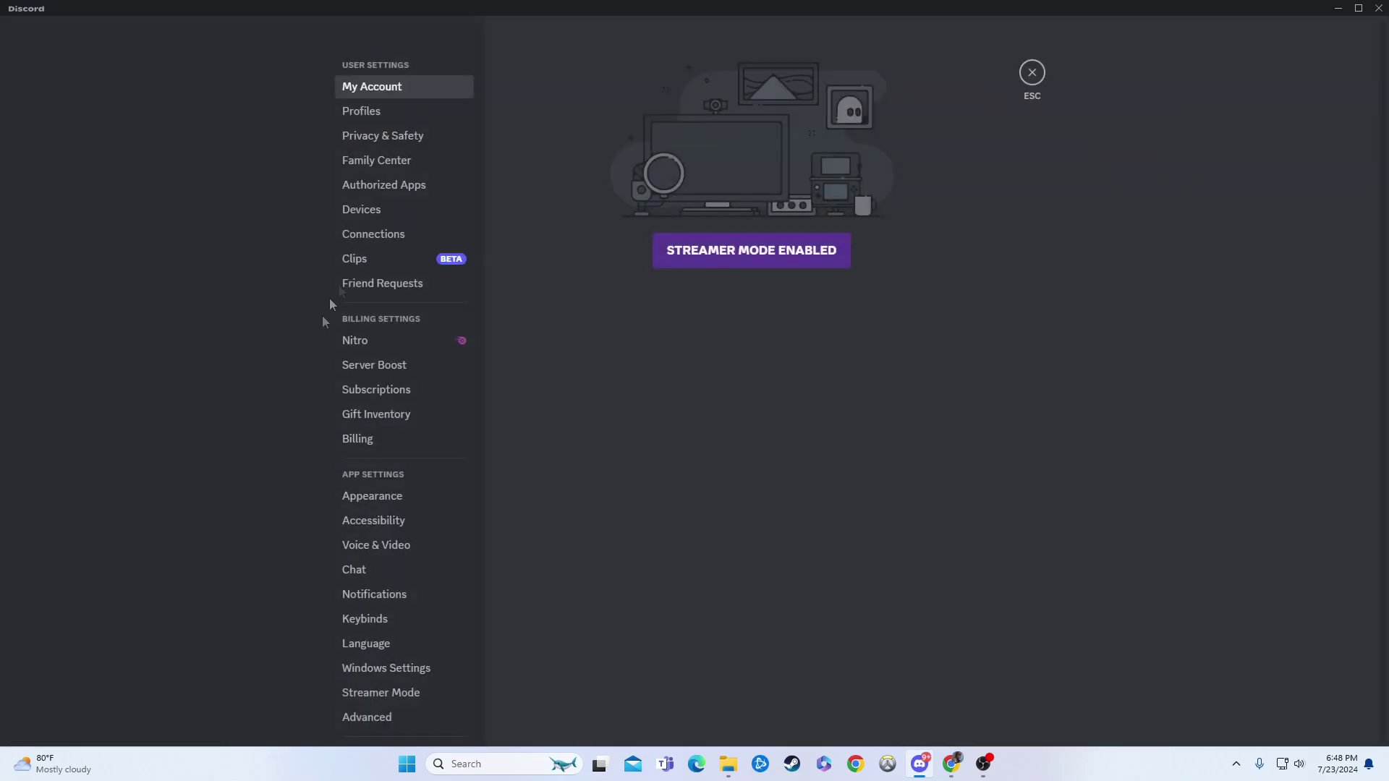
{"action": "left_click", "coordinate": [1033, 72]}
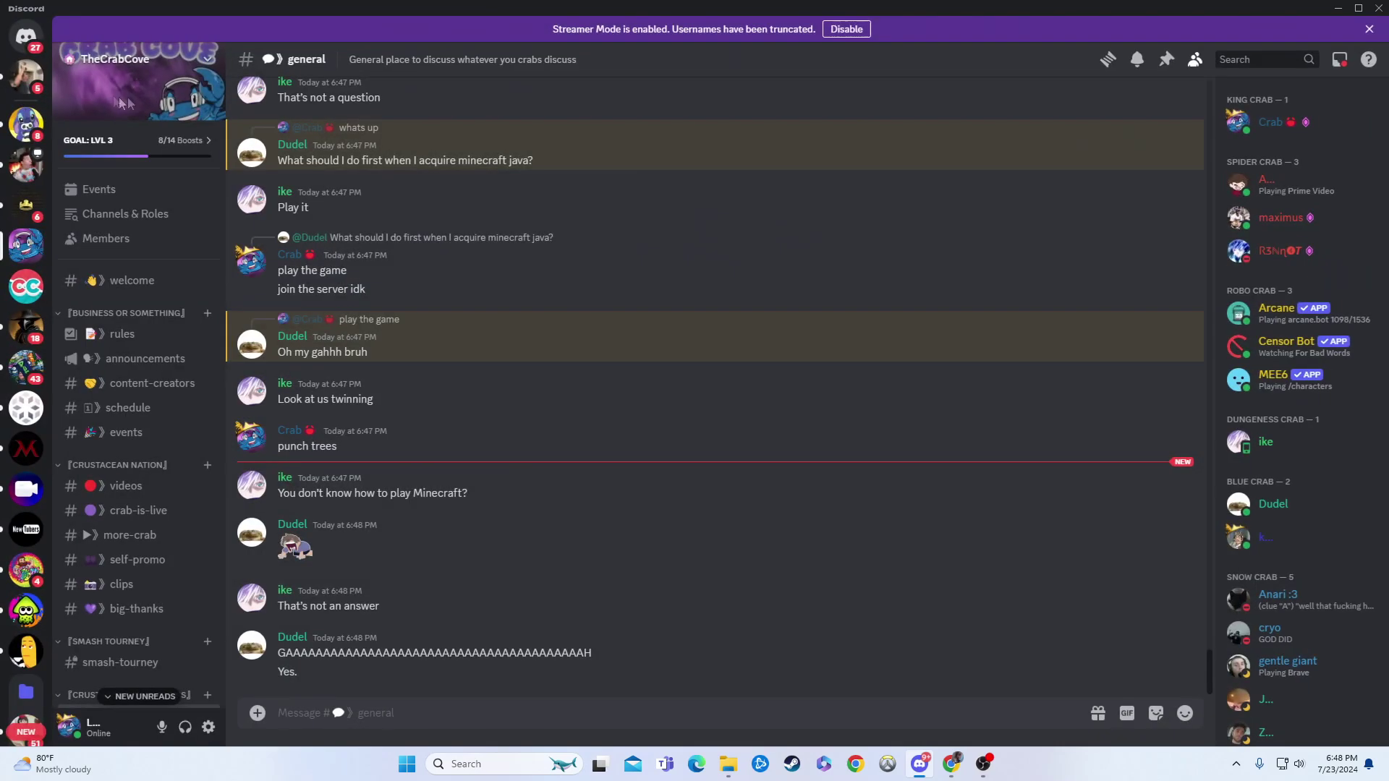
{"action": "left_click", "coordinate": [106, 60]}
{"action": "left_click", "coordinate": [130, 130]}
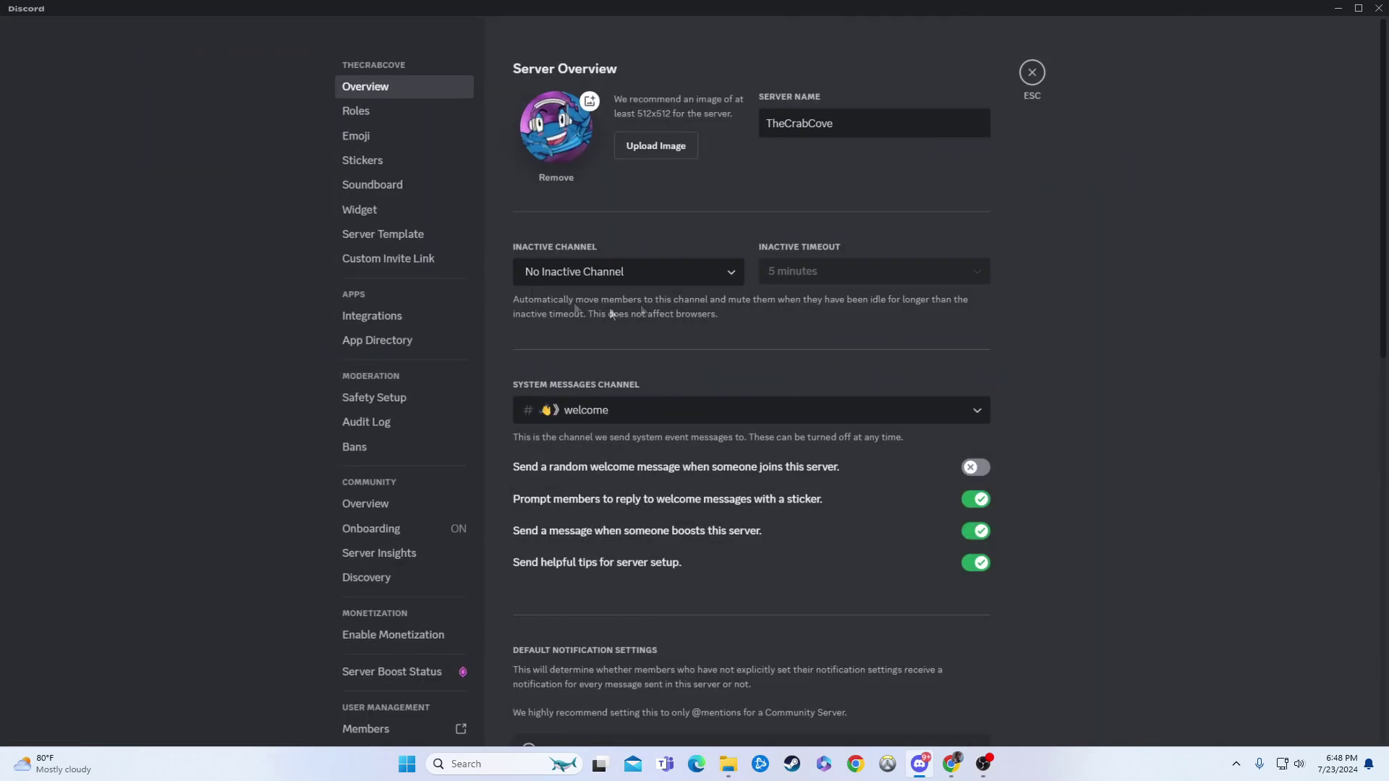
{"action": "left_click", "coordinate": [356, 112]}
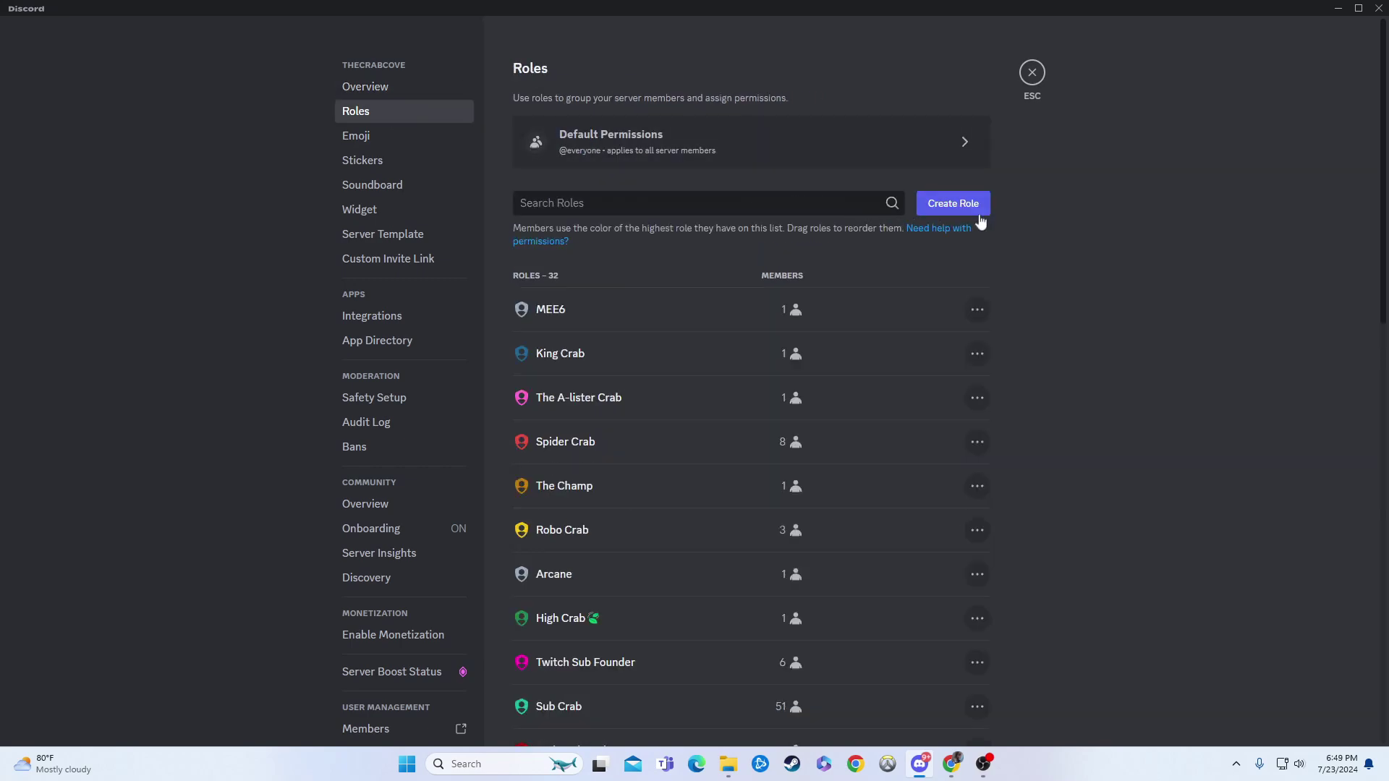
Create a new role and rename it from 'new role' to Green.
{"action": "left_click", "coordinate": [953, 203]}
{"action": "key", "text": "ctrl+a"}
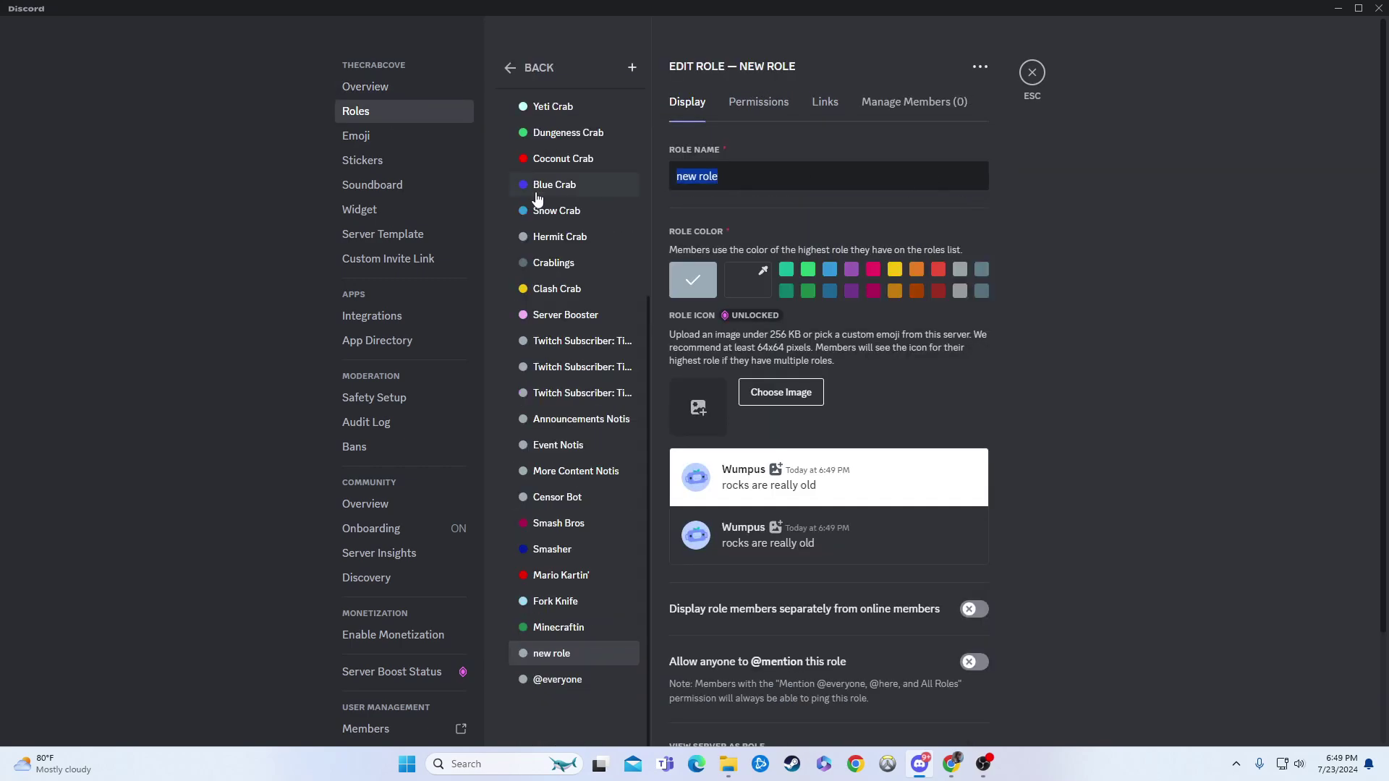
{"action": "type", "text": "Green"}
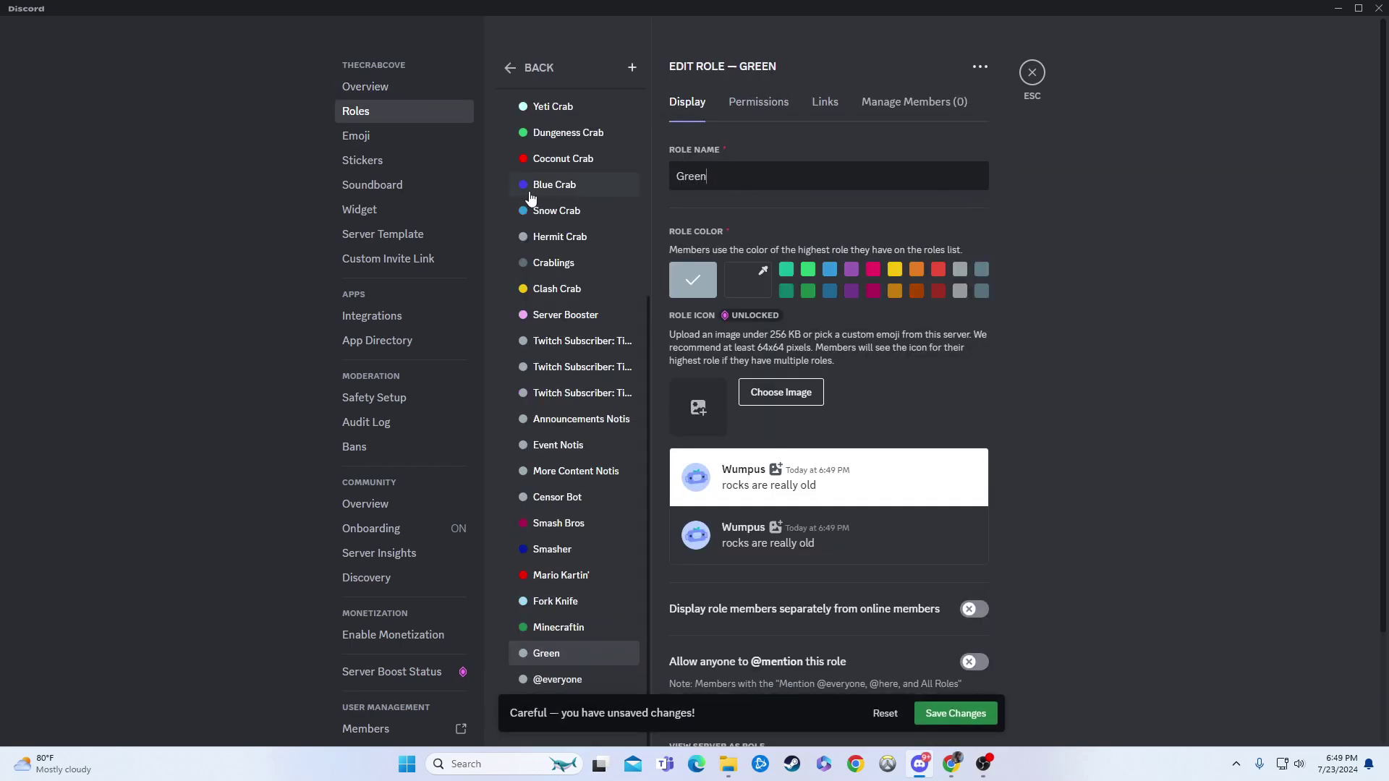
{"action": "left_click", "coordinate": [1085, 68]}
Give the Green role a dark green color, ending on its Display settings.
{"action": "left_click", "coordinate": [787, 271]}
{"action": "left_click", "coordinate": [809, 289]}
{"action": "left_click", "coordinate": [749, 102]}
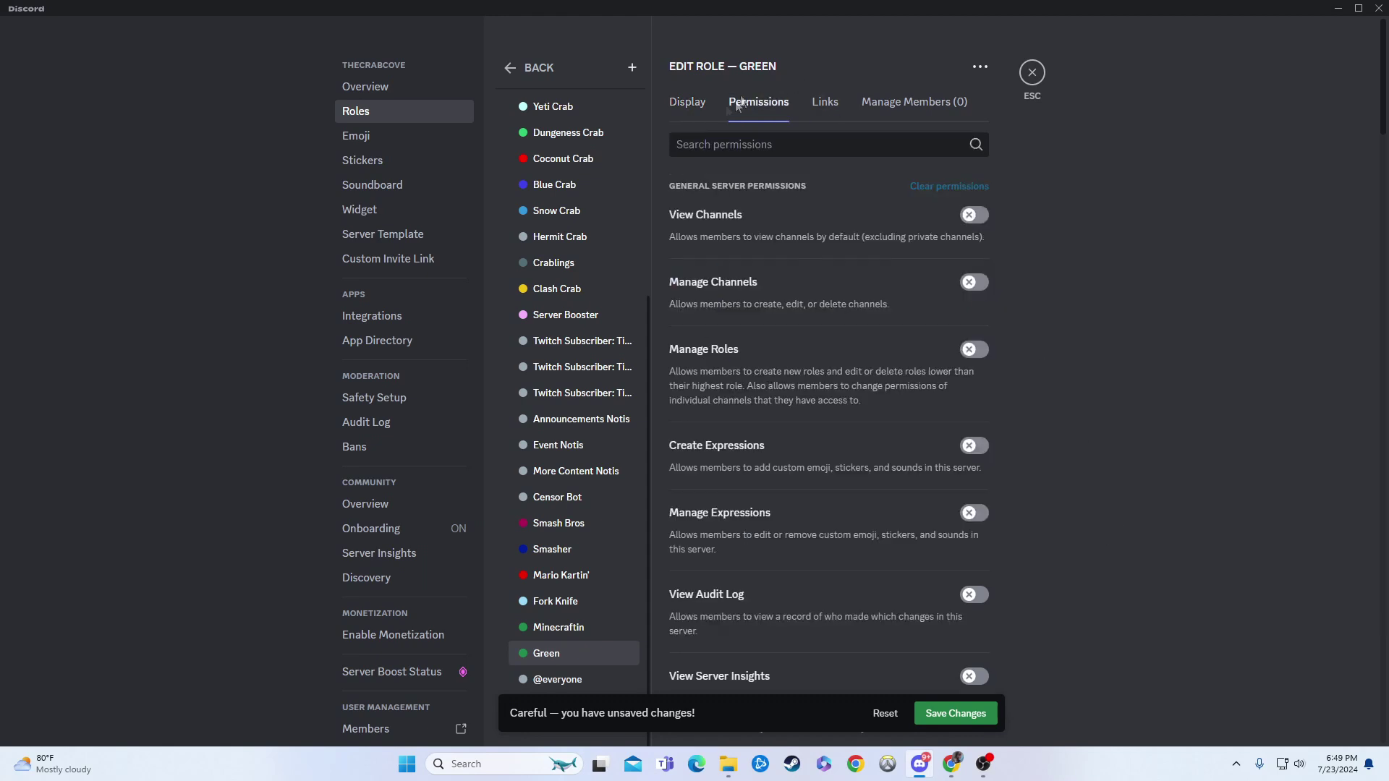
{"action": "left_click", "coordinate": [685, 102]}
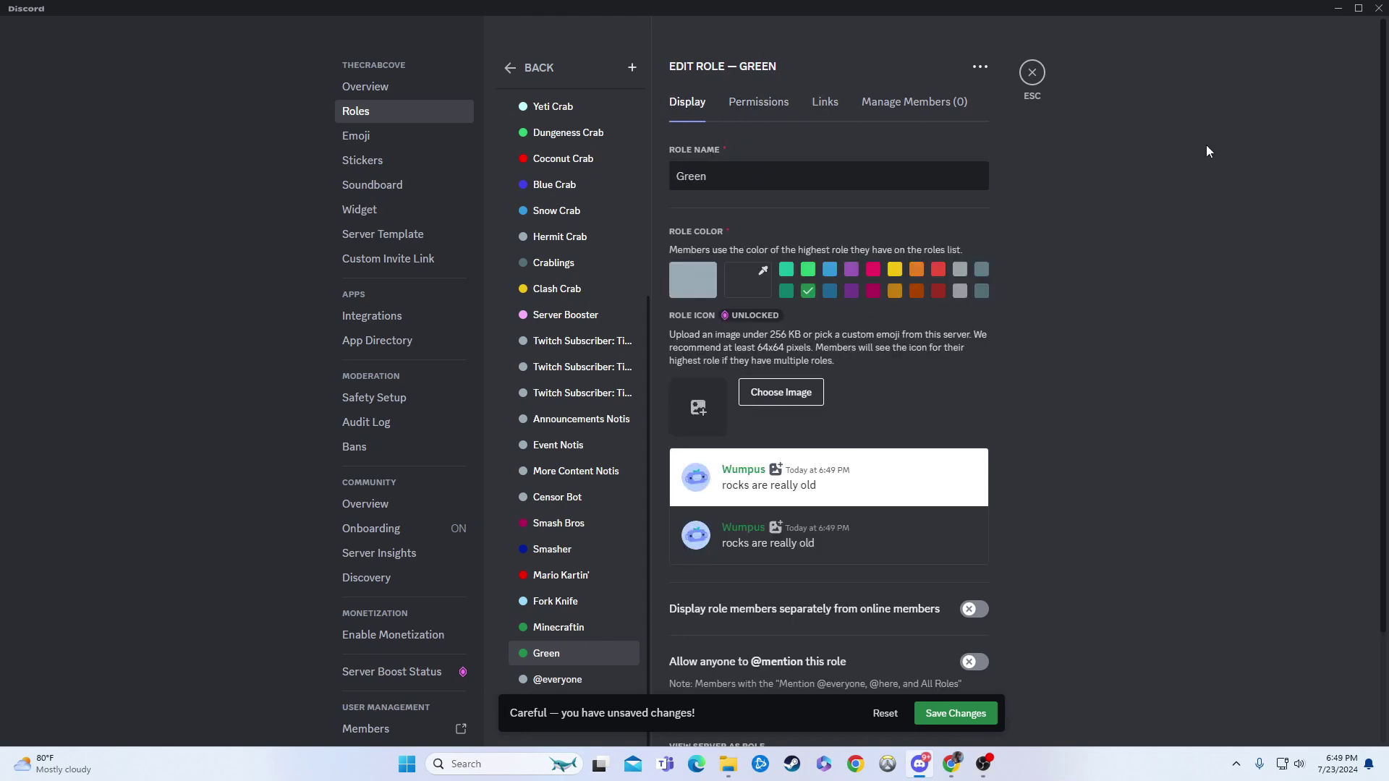